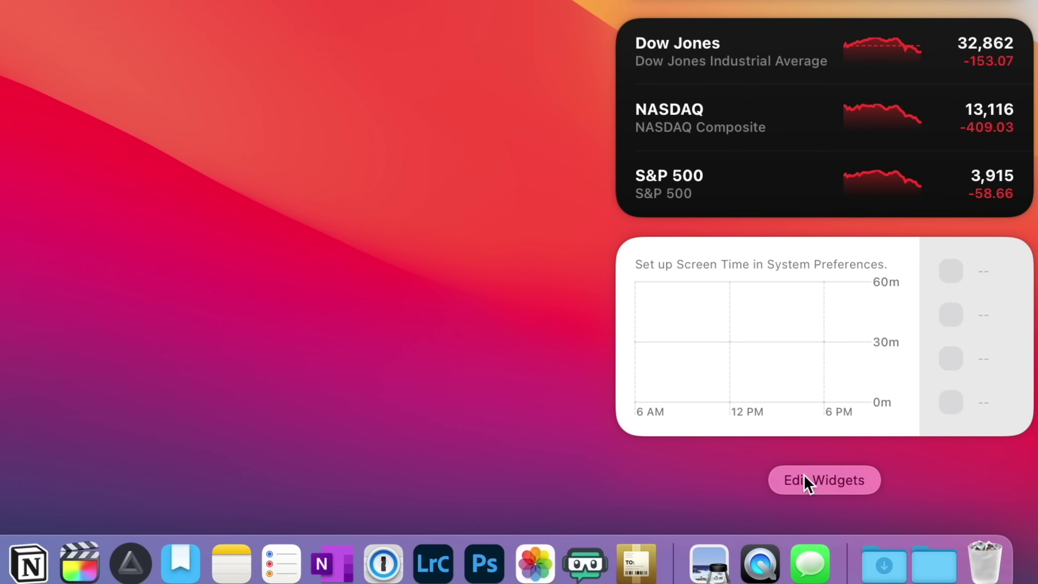
# Open the widget gallery from Notification Center to start adding widgets
pyautogui.click(804, 477)
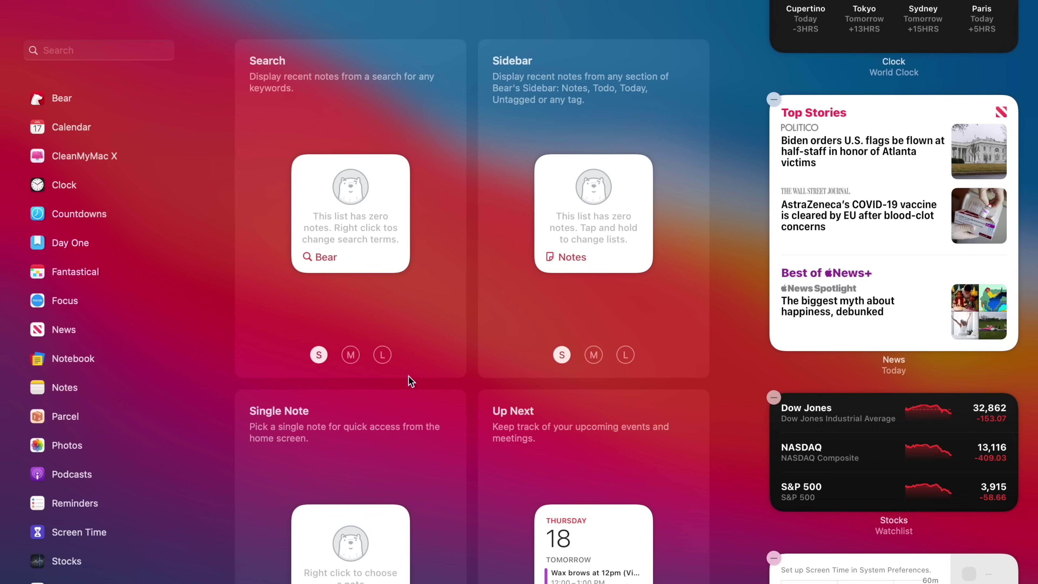
# Pick Clock's World Clock in medium size and drop it above the Stocks widget
pyautogui.scroll(-10, 410, 381)
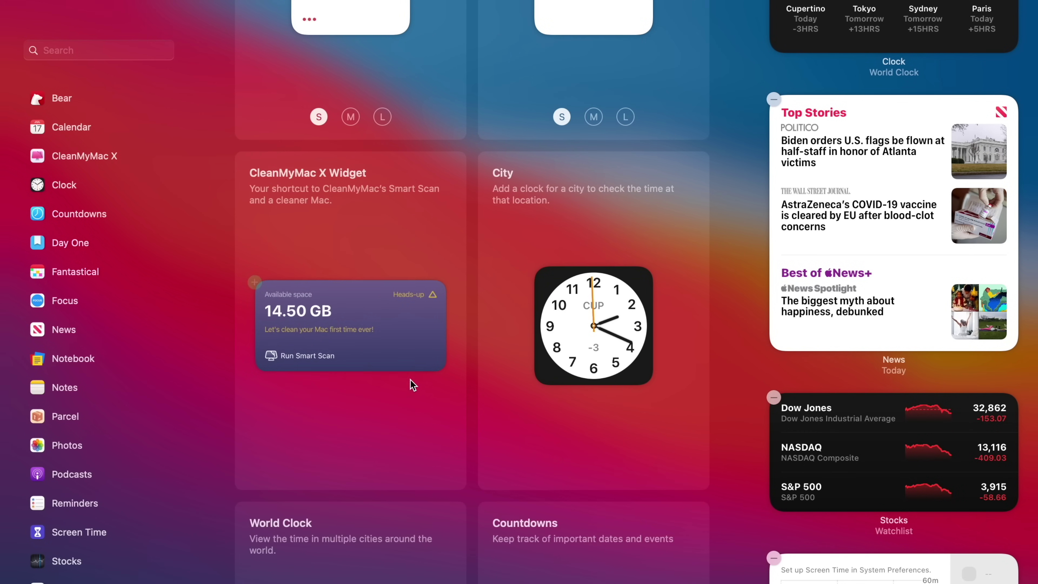
pyautogui.scroll(-15, 410, 385)
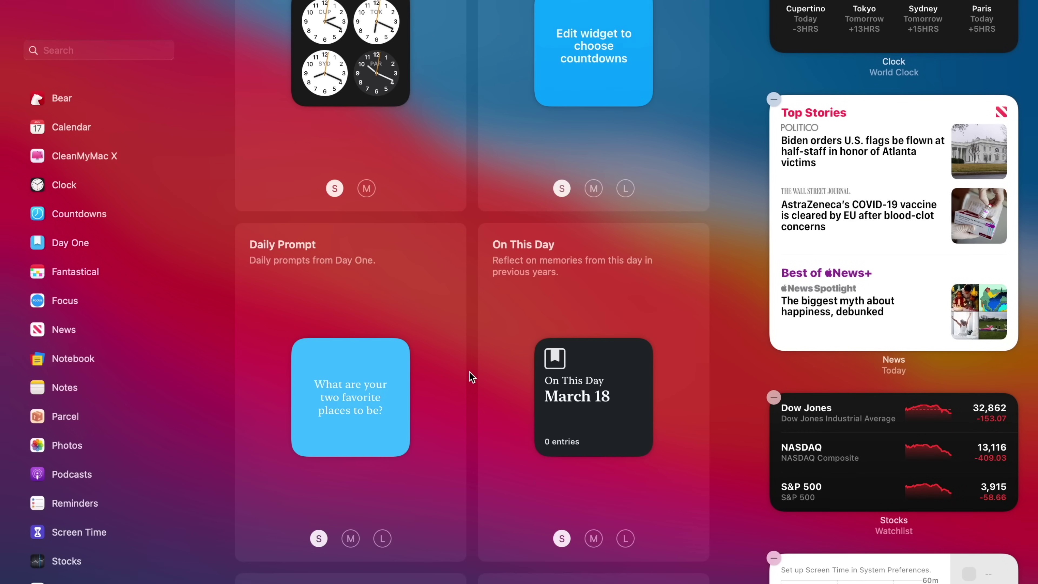
pyautogui.scroll(3, 469, 372)
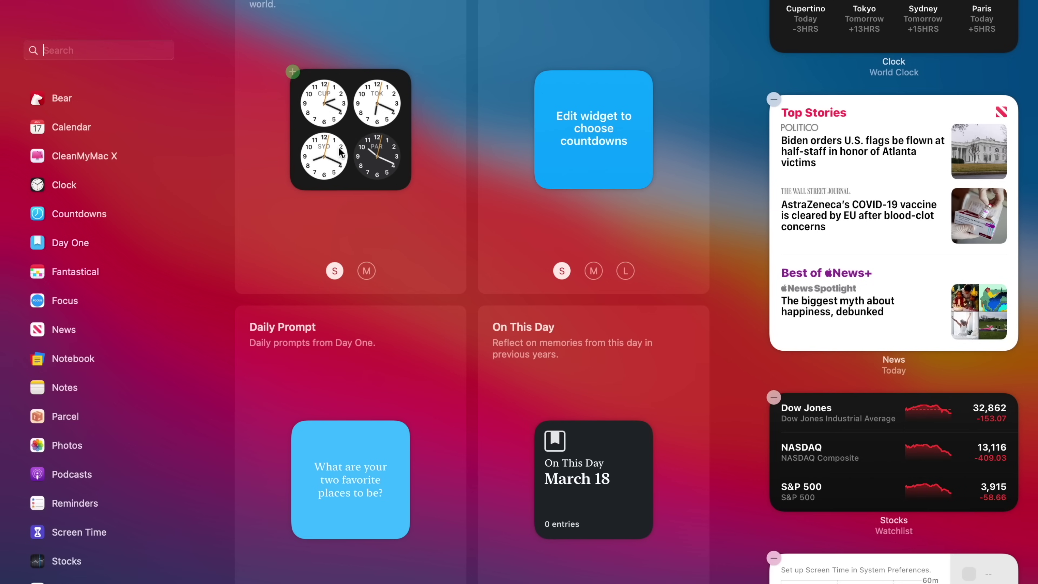
pyautogui.click(367, 270)
pyautogui.moveTo(333, 122); pyautogui.dragTo(892, 437)
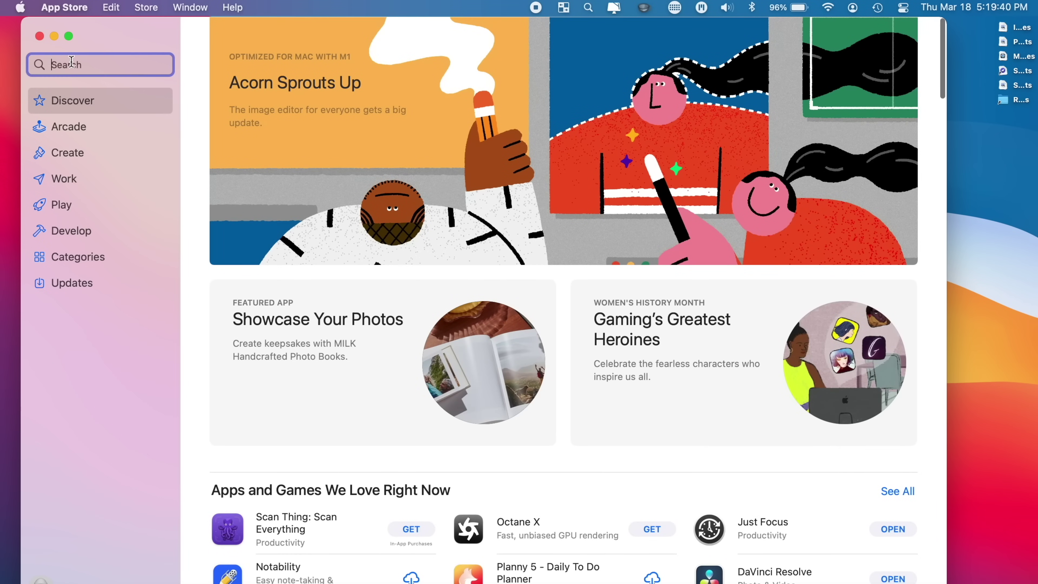
# Search the App Store for 'wi' and switch the results to iPhone & iPad Apps
pyautogui.write('wi')
pyautogui.press('Return')
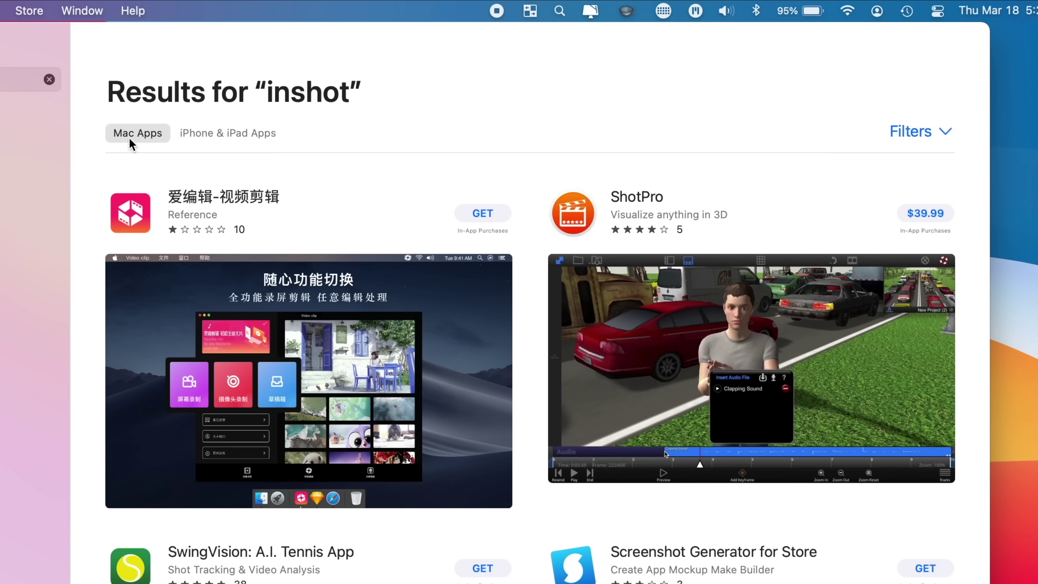
pyautogui.click(206, 133)
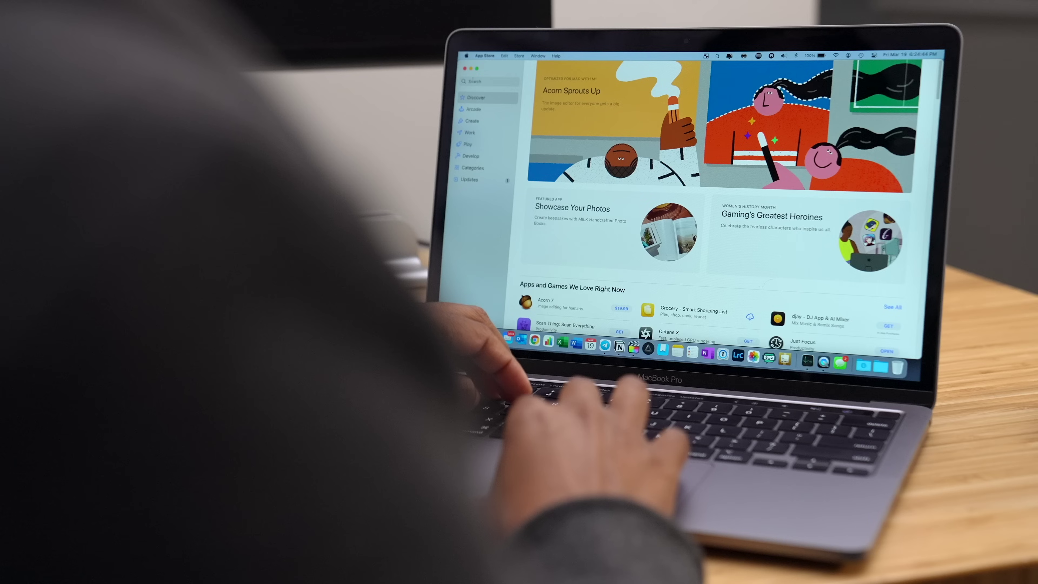
# Search the App Store for 'spotify', view its iPhone & iPad results, then return to the desktop
pyautogui.click(472, 81)
pyautogui.write('spotify')
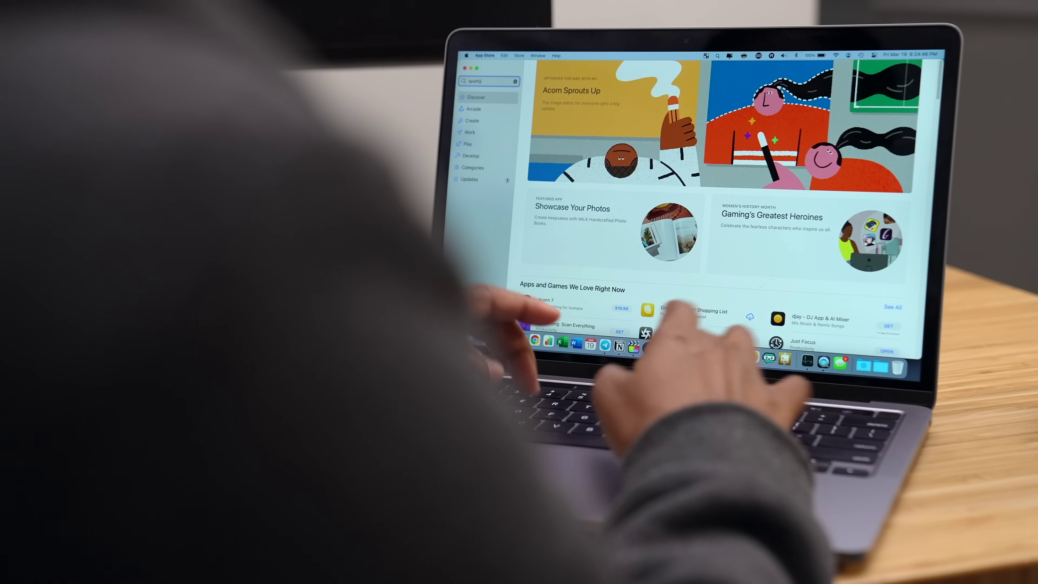
pyautogui.press('Return')
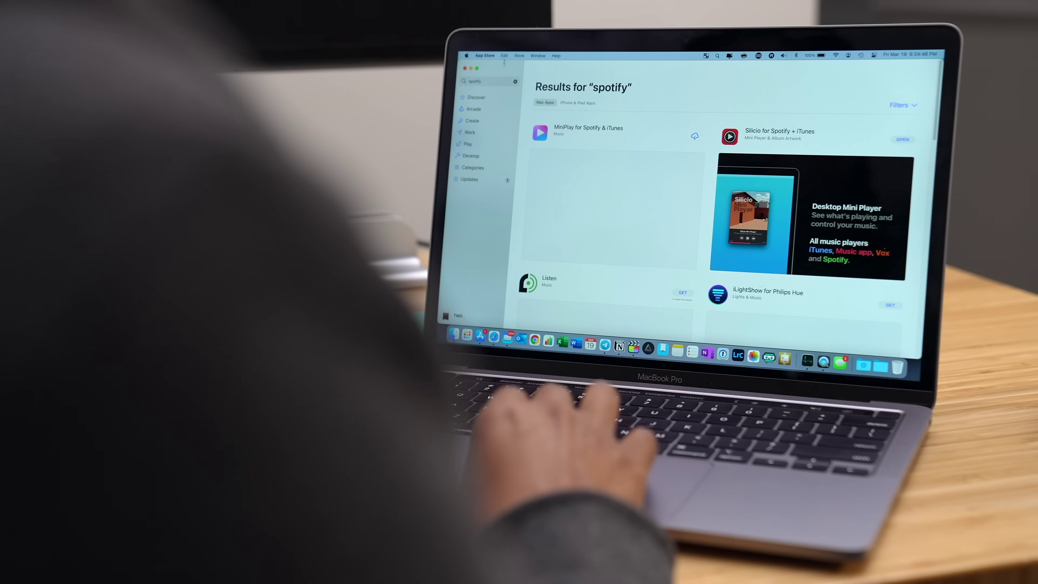
pyautogui.scroll(-4, 542, 221)
pyautogui.scroll(4, 556, 184)
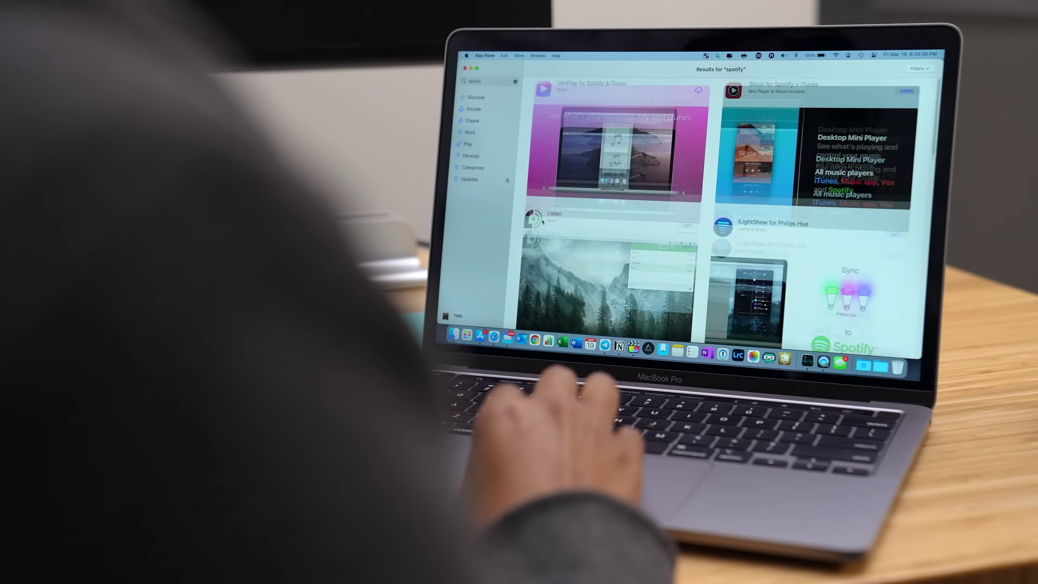
pyautogui.click(583, 103)
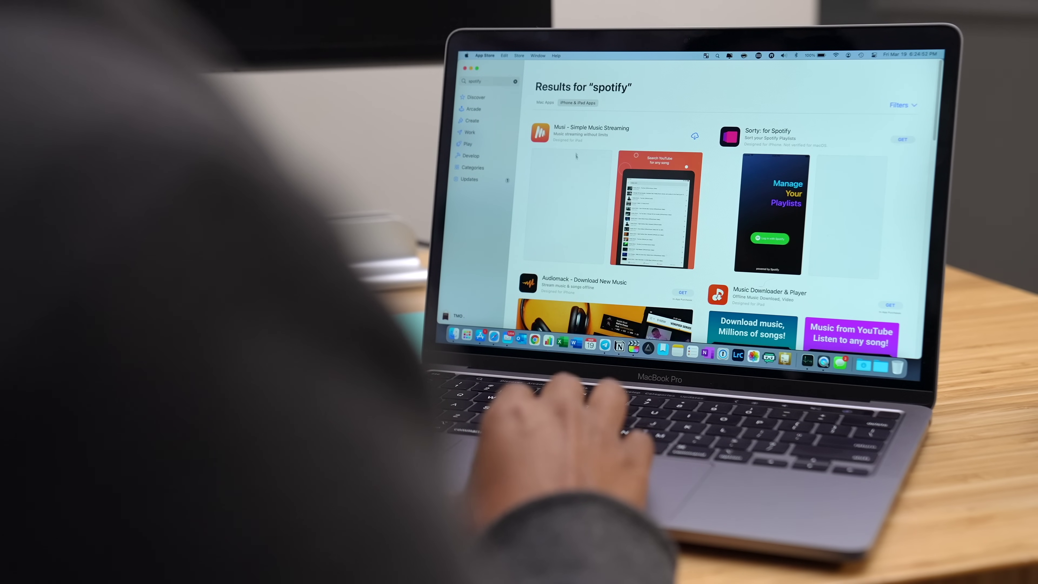
pyautogui.scroll(-3, 583, 164)
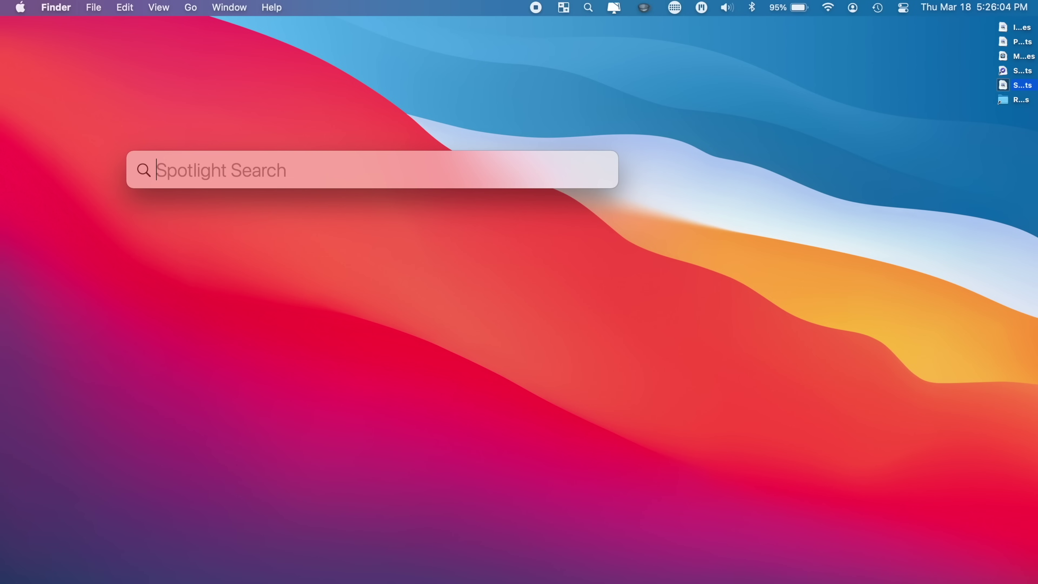
pyautogui.press('Escape')
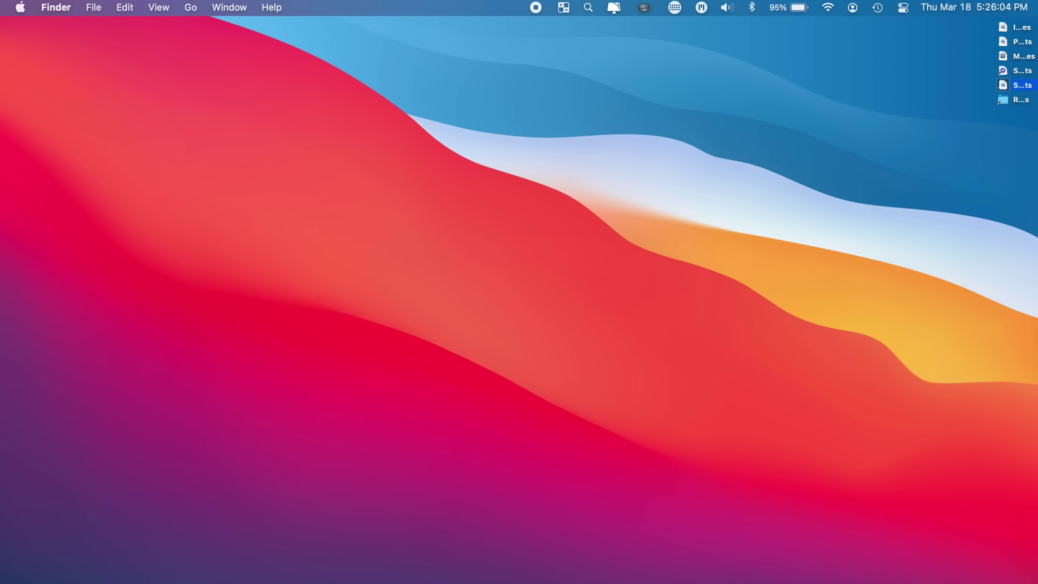
# Find Hot Corners via System Preferences and set the top-left corner to start the screen saver
pyautogui.click(22, 6)
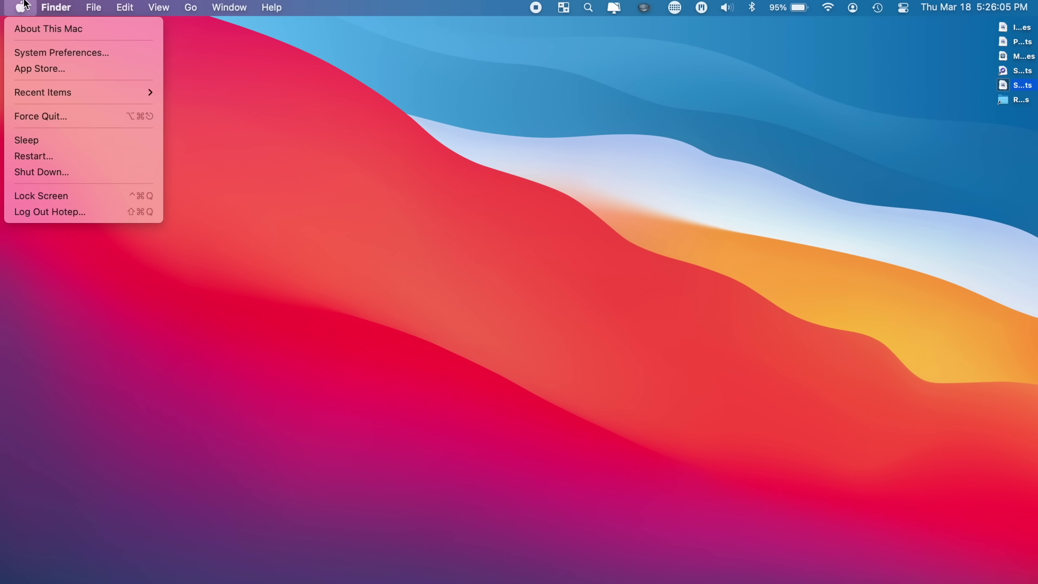
pyautogui.click(34, 52)
pyautogui.write('hot co')
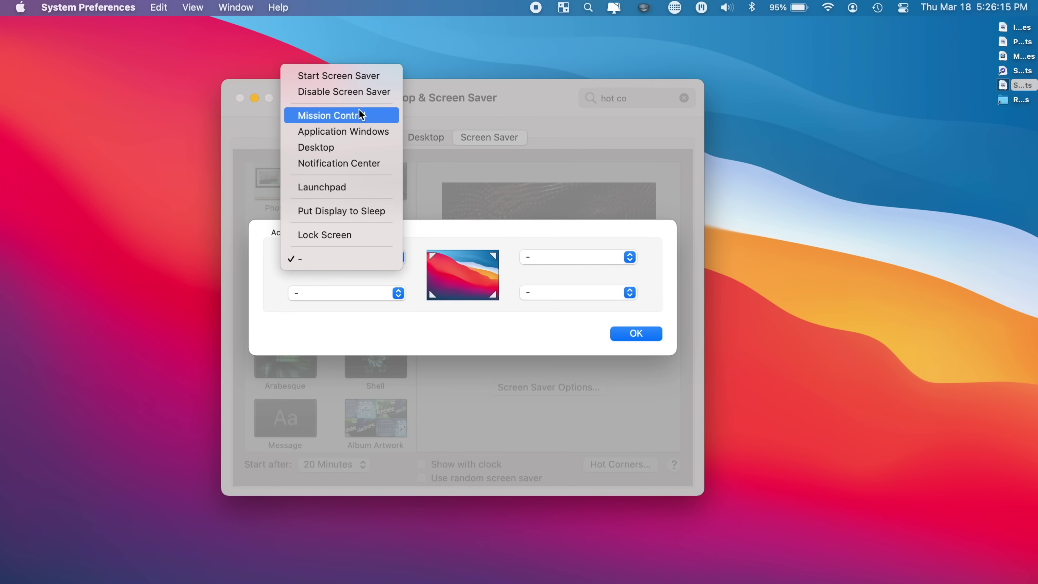
pyautogui.click(350, 75)
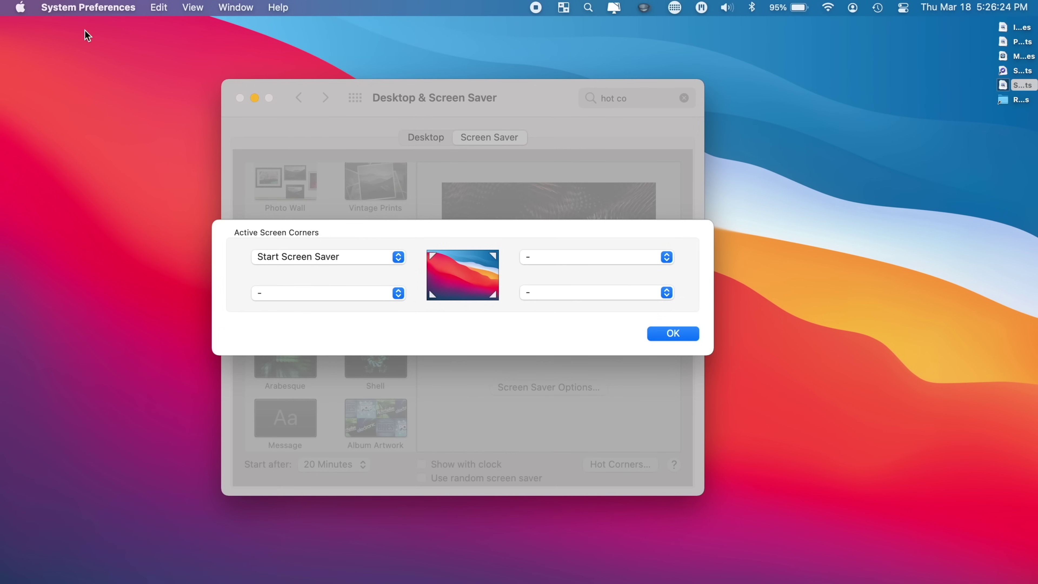
# Set the top-right hot corner to Launchpad and trigger it
pyautogui.moveTo(2, 4)
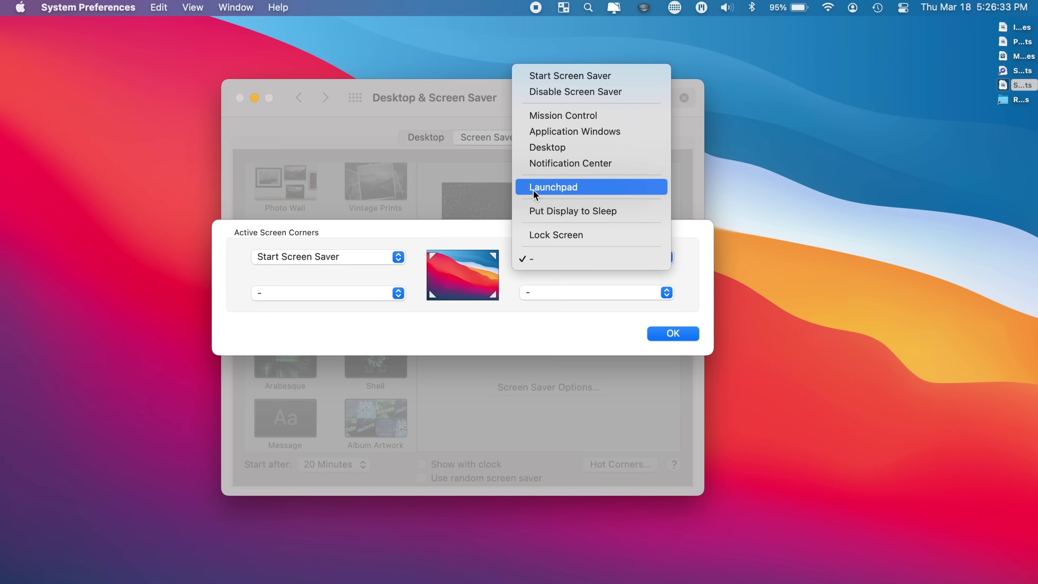
pyautogui.click(455, 236)
pyautogui.click(566, 256)
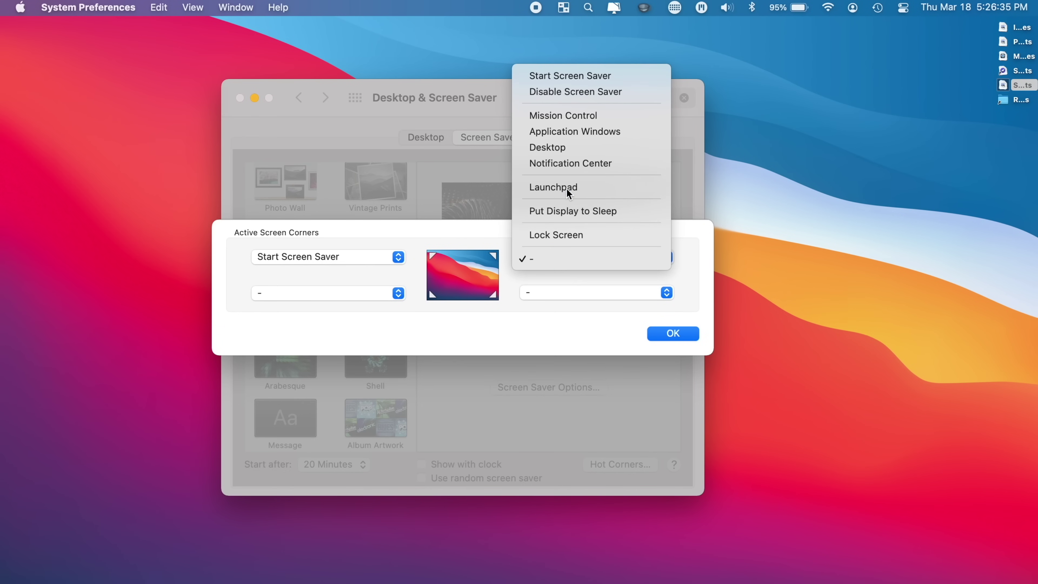
pyautogui.click(566, 188)
pyautogui.moveTo(1036, 1)
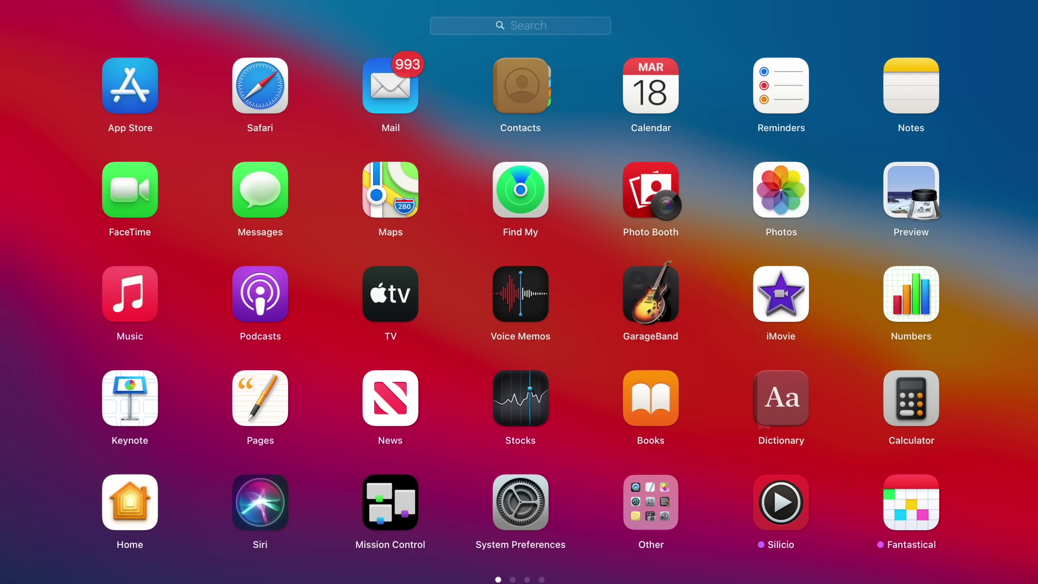
# Dismiss Launchpad by clicking an empty area of its app grid
pyautogui.click(610, 224)
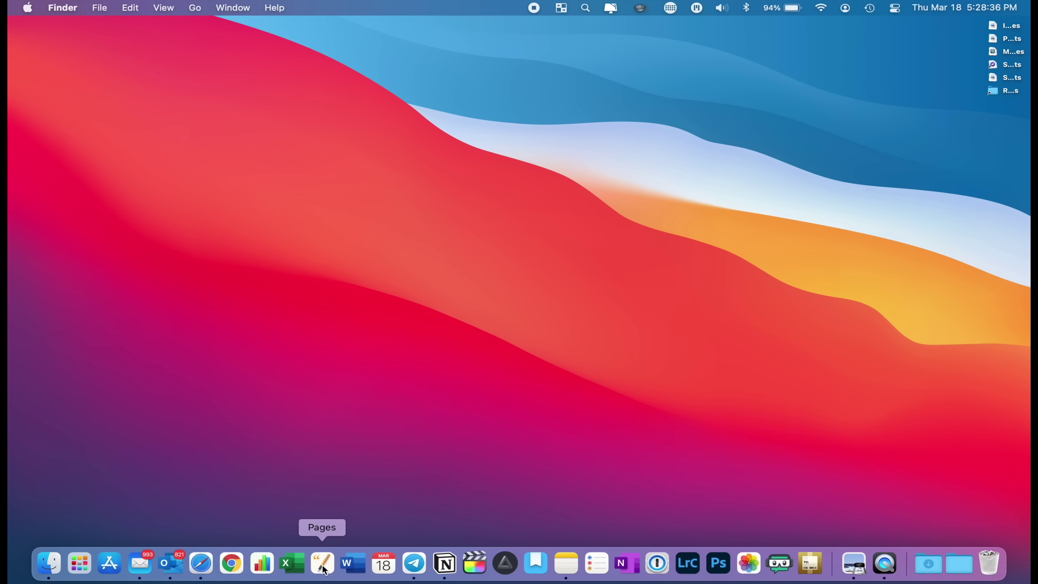
# Drag Pages out of the Dock, then check Excel, Calendar and Telegram's options without removing them
pyautogui.moveTo(324, 569); pyautogui.dragTo(338, 270)
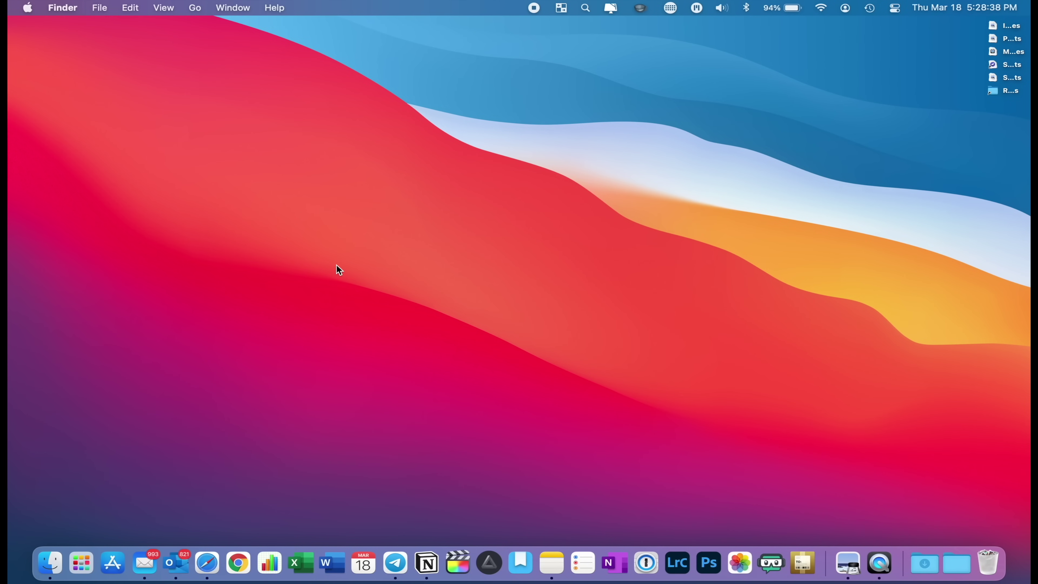
pyautogui.rightClick(302, 569)
pyautogui.moveTo(308, 485)
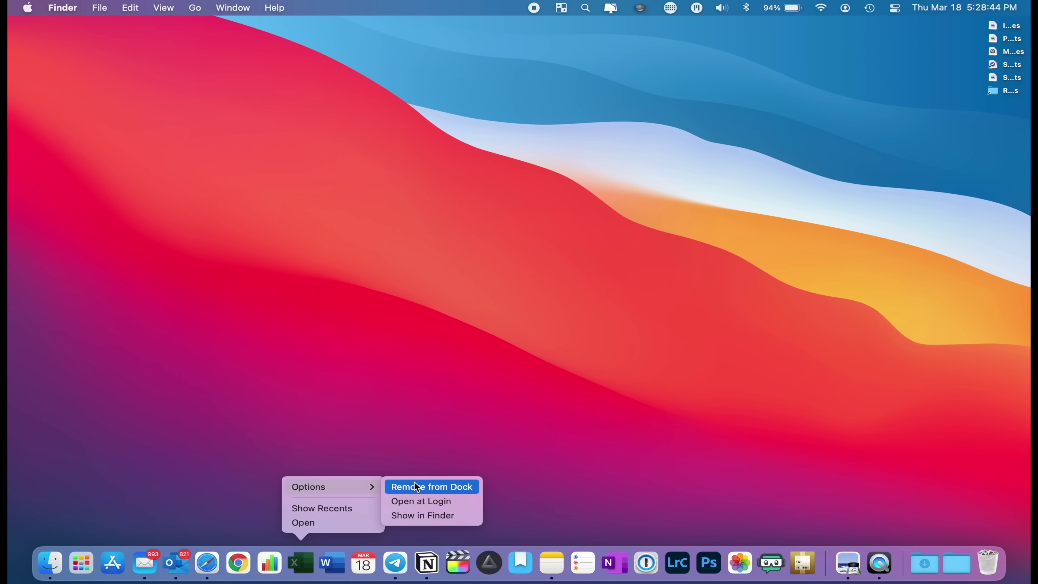
pyautogui.click(337, 428)
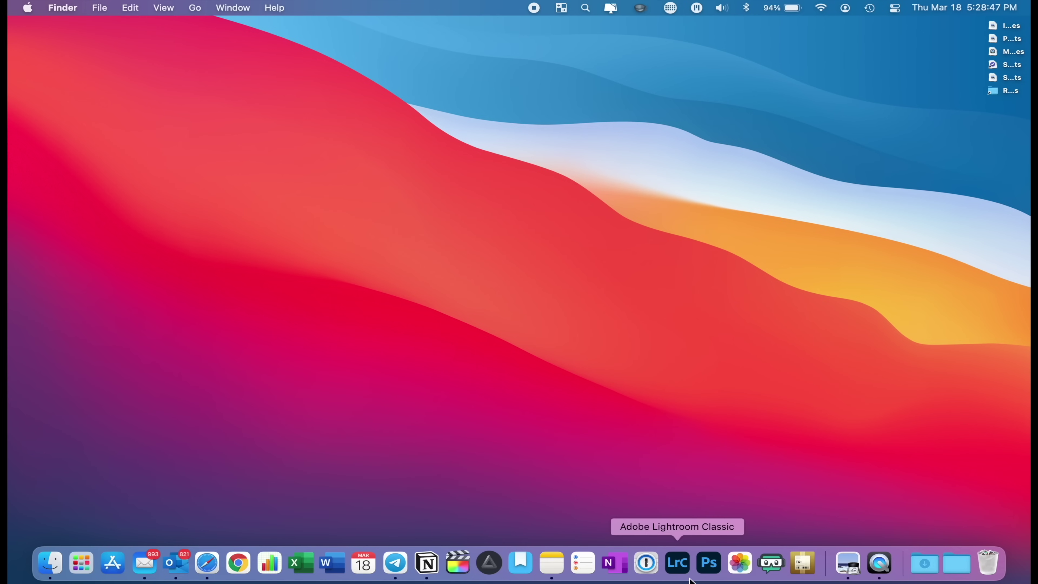
pyautogui.rightClick(368, 566)
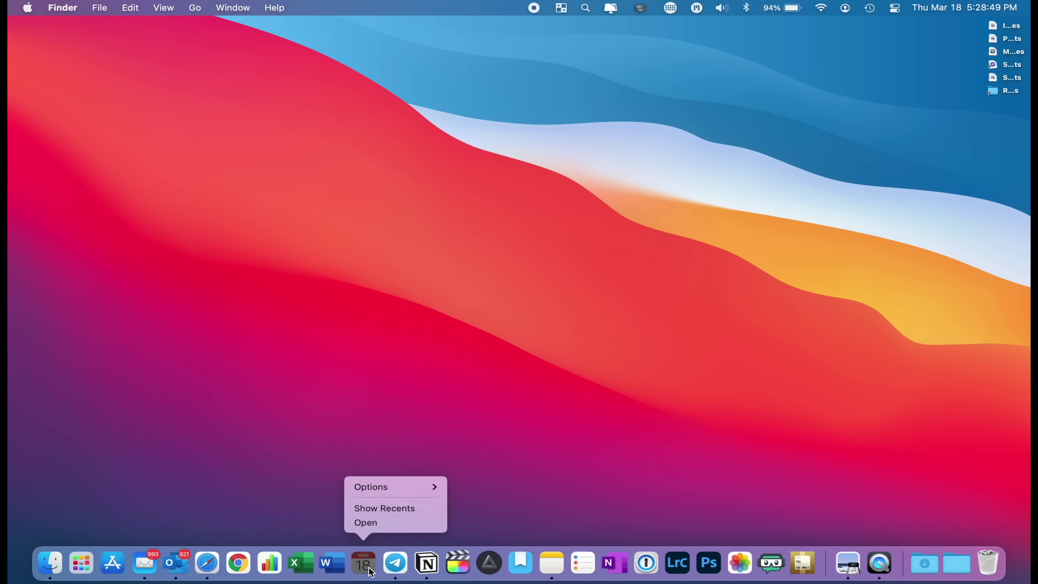
pyautogui.rightClick(398, 552)
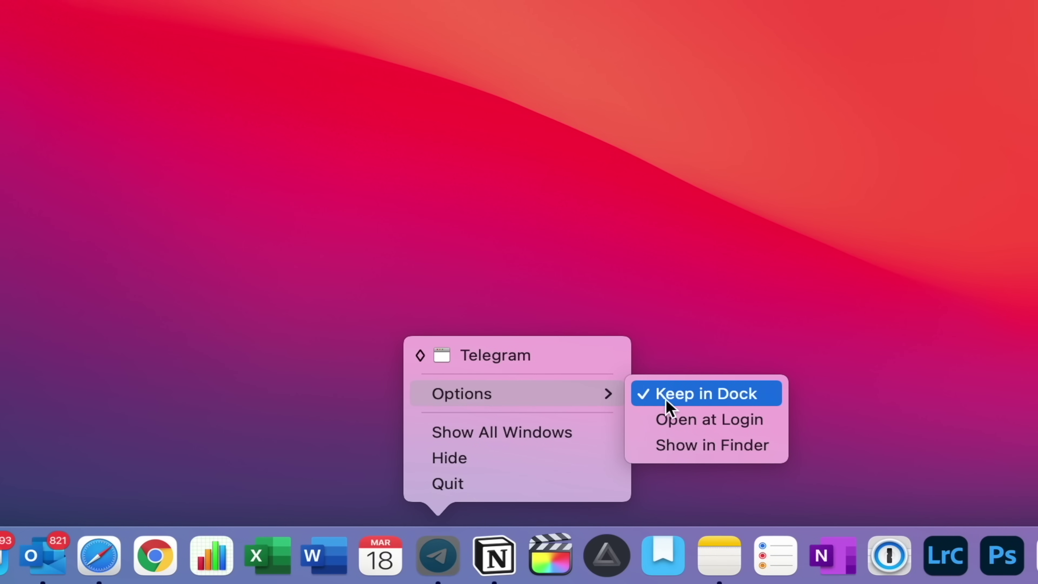
pyautogui.click(704, 128)
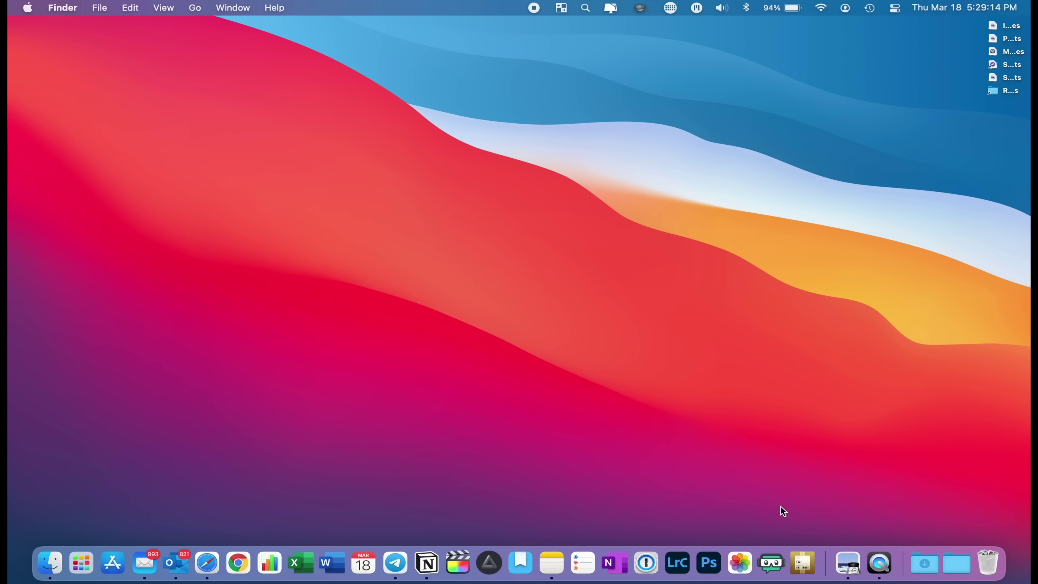
# Turn on Dock magnification and automatic hiding
pyautogui.rightClick(824, 560)
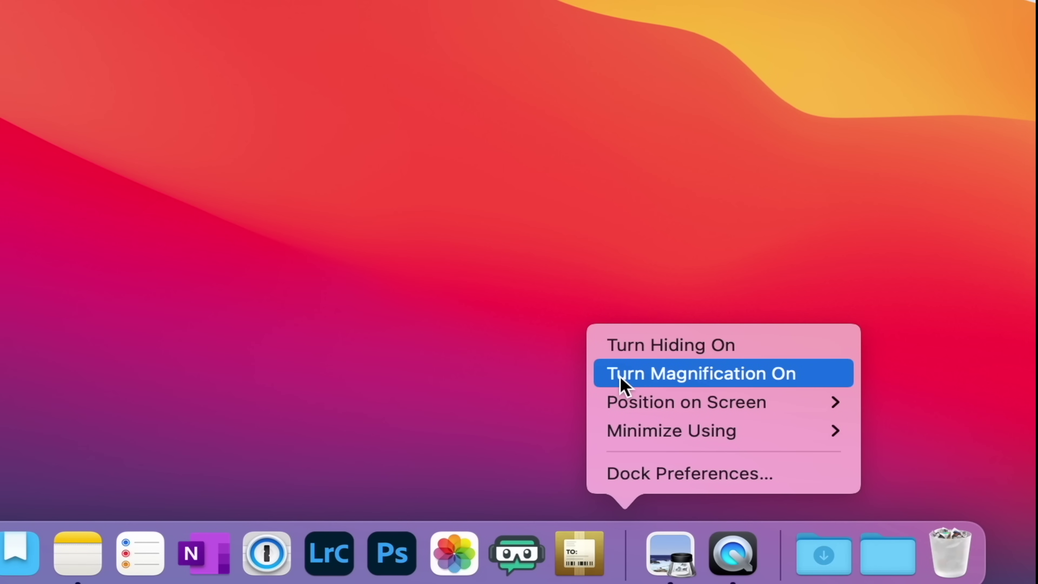
pyautogui.click(621, 373)
pyautogui.rightClick(681, 580)
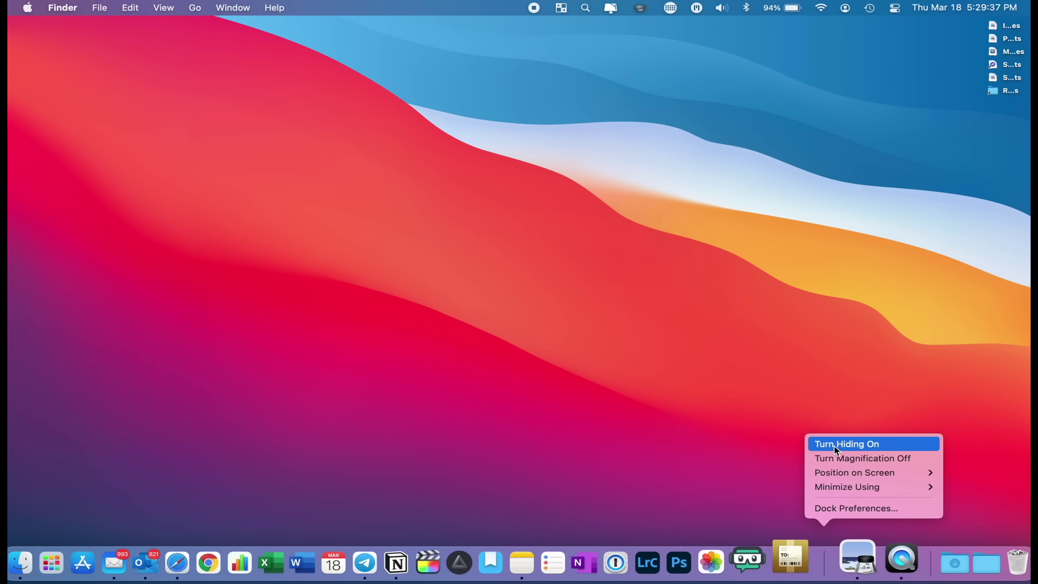
pyautogui.click(834, 445)
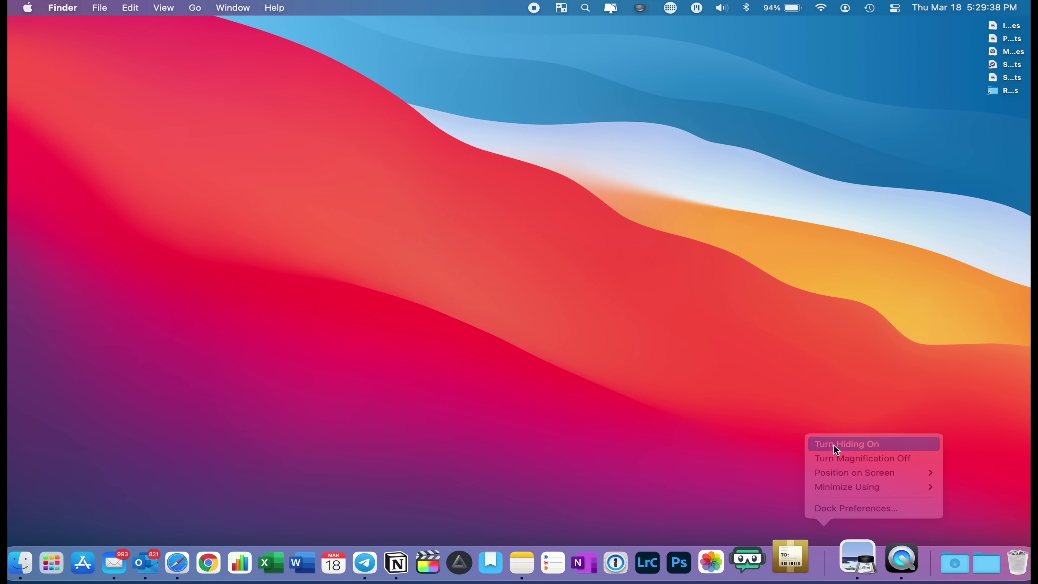
# Turn Dock auto-hiding back off and move the Dock to the left screen edge
pyautogui.moveTo(465, 582)
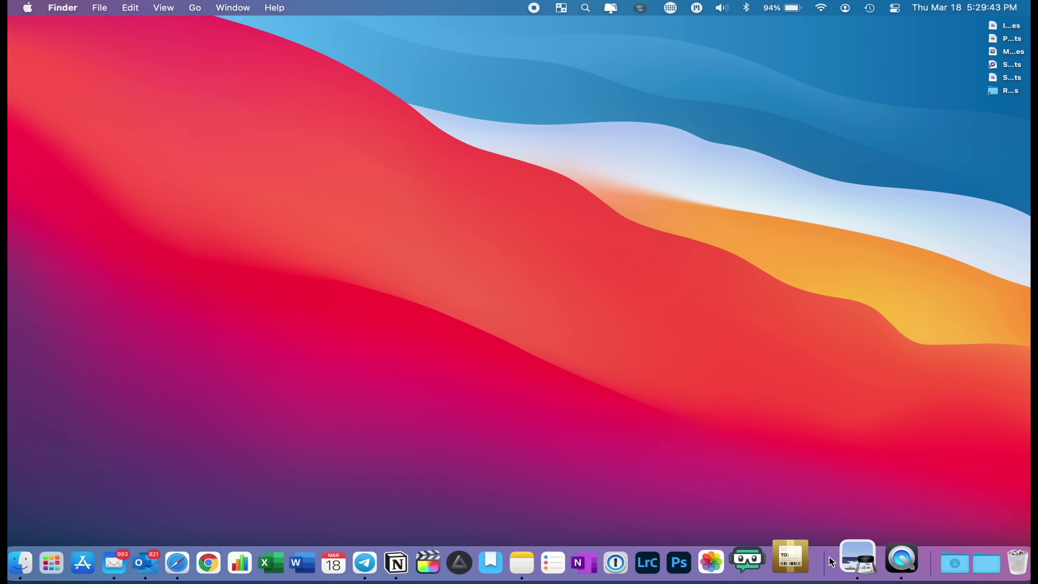
pyautogui.rightClick(825, 558)
pyautogui.click(846, 450)
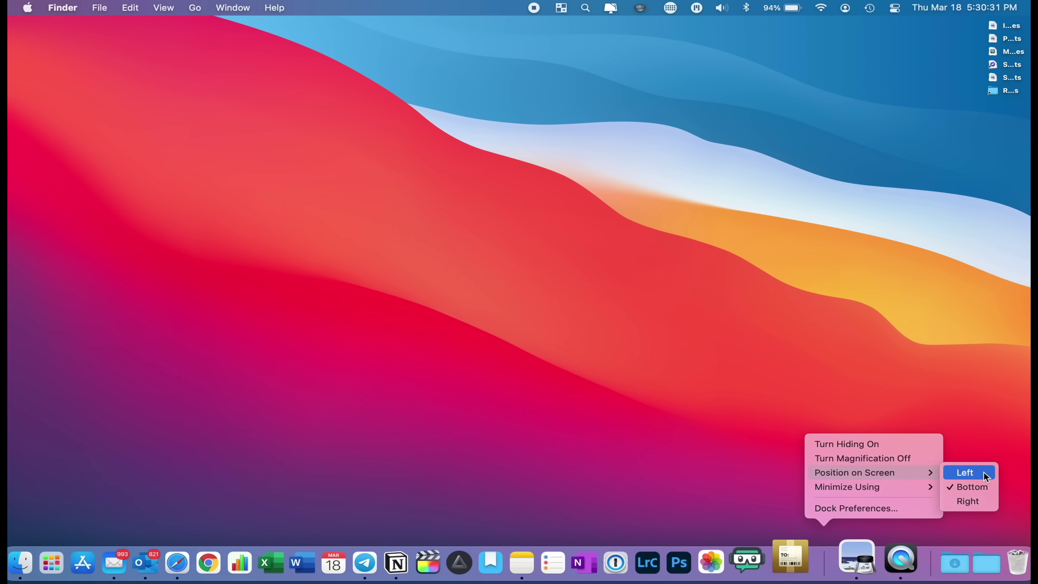
pyautogui.click(984, 474)
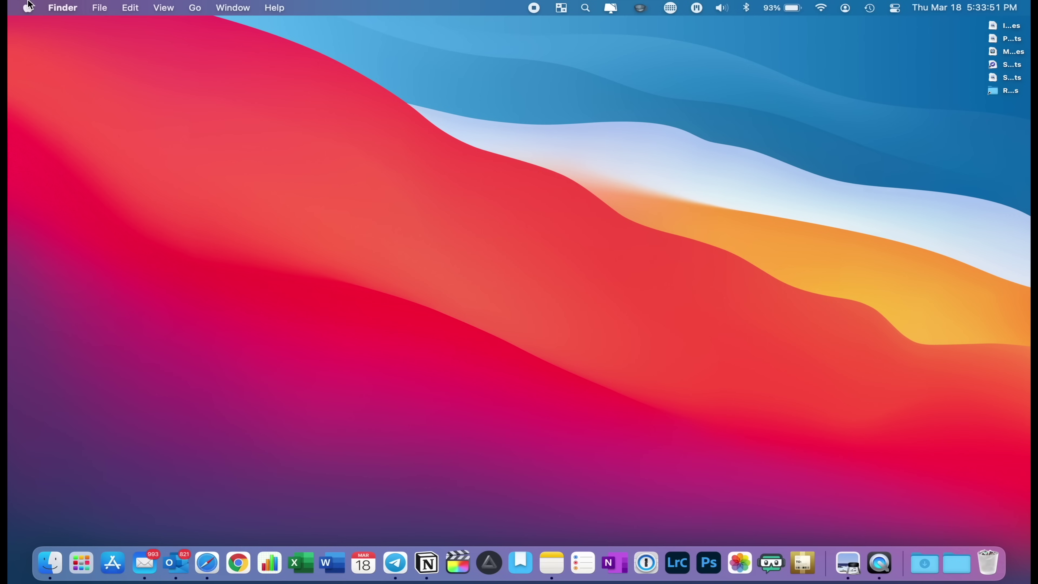
# Go to System Preferences > Apple ID and open the iCloud Drive Options
pyautogui.click(28, 6)
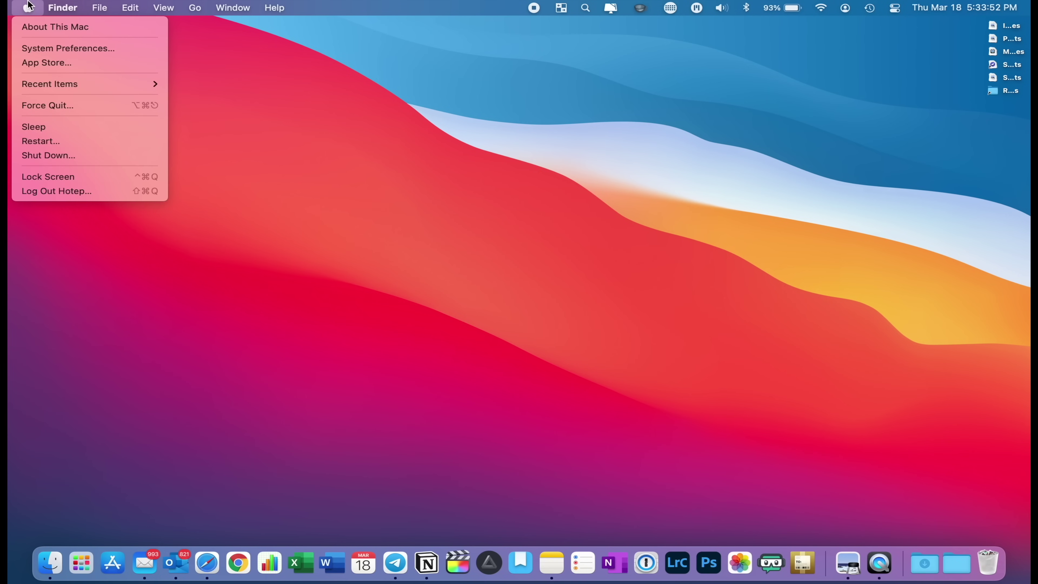
pyautogui.click(46, 48)
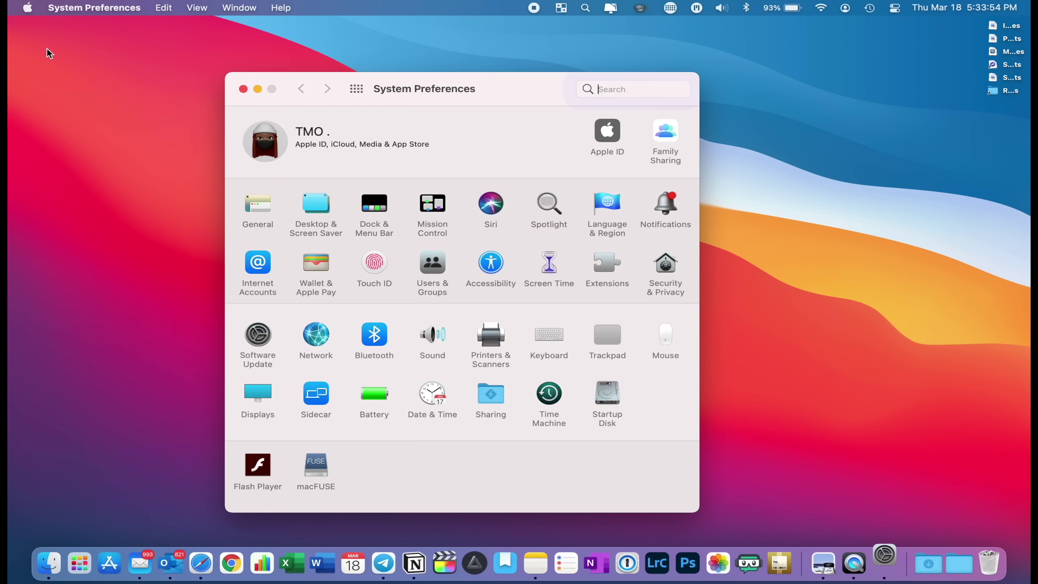
pyautogui.click(611, 129)
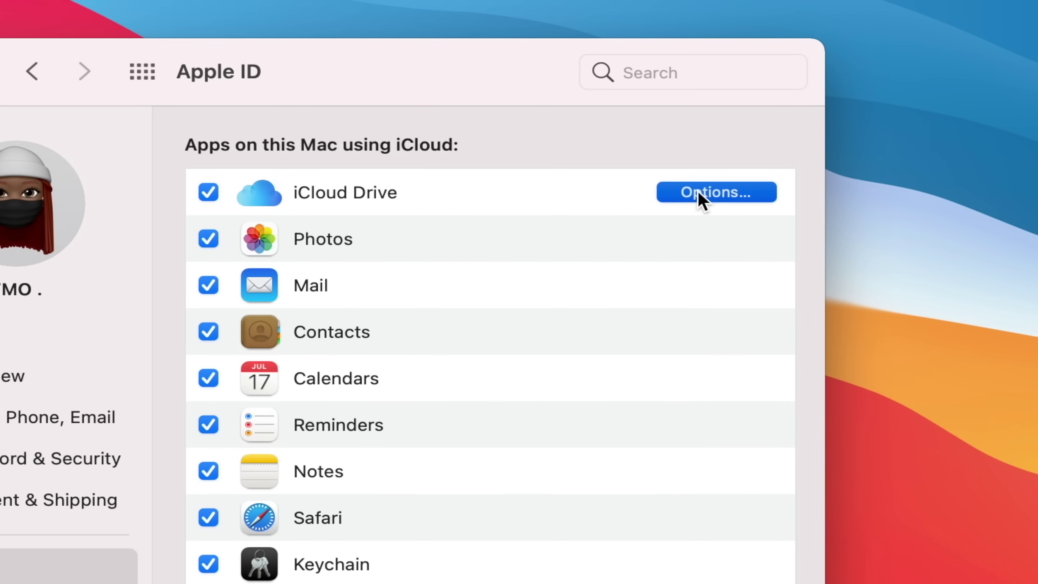
pyautogui.click(699, 195)
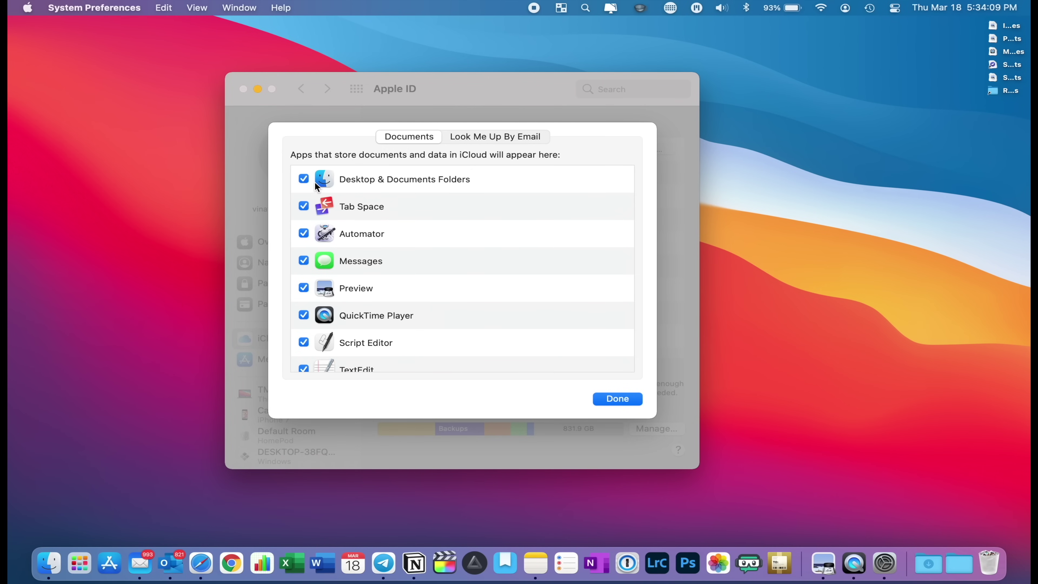